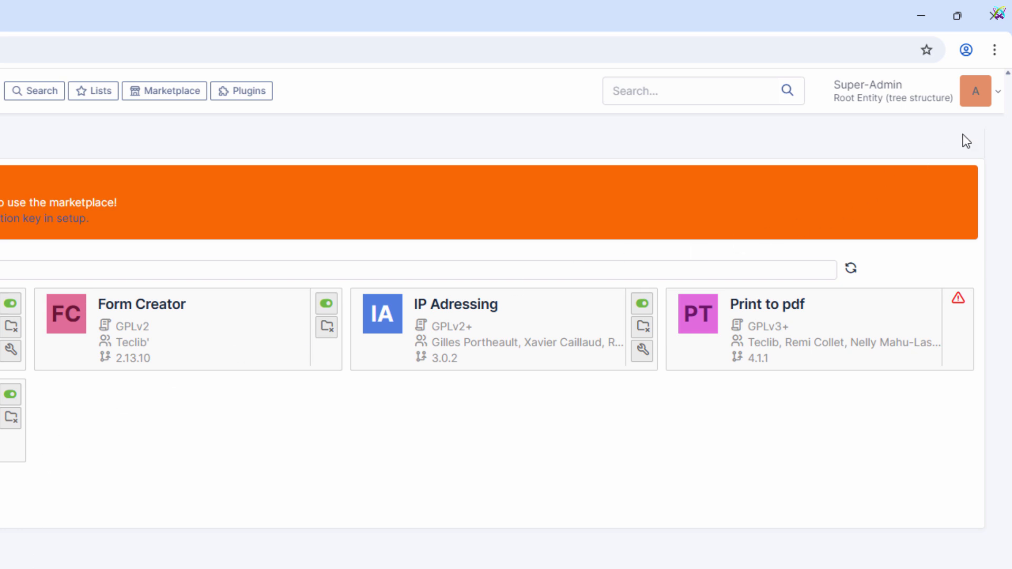
Step: Check the installed GLPI version in the About information and close it
click(998, 93)
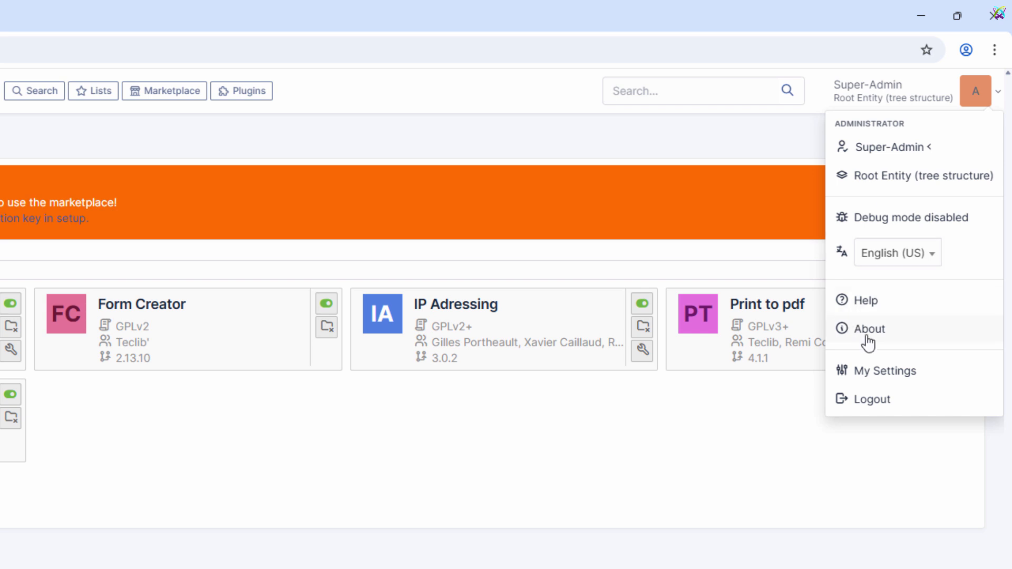
click(868, 334)
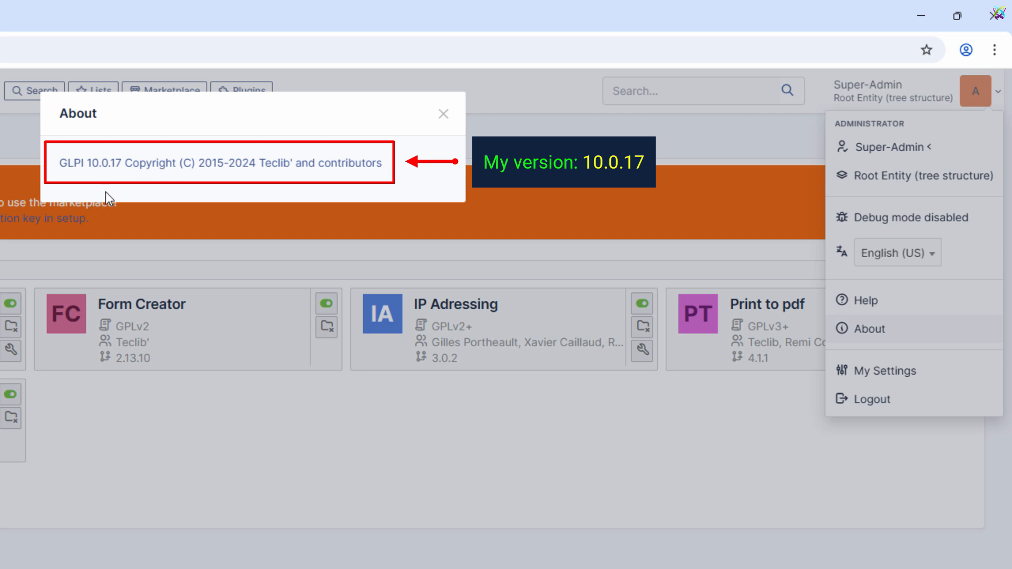
click(440, 120)
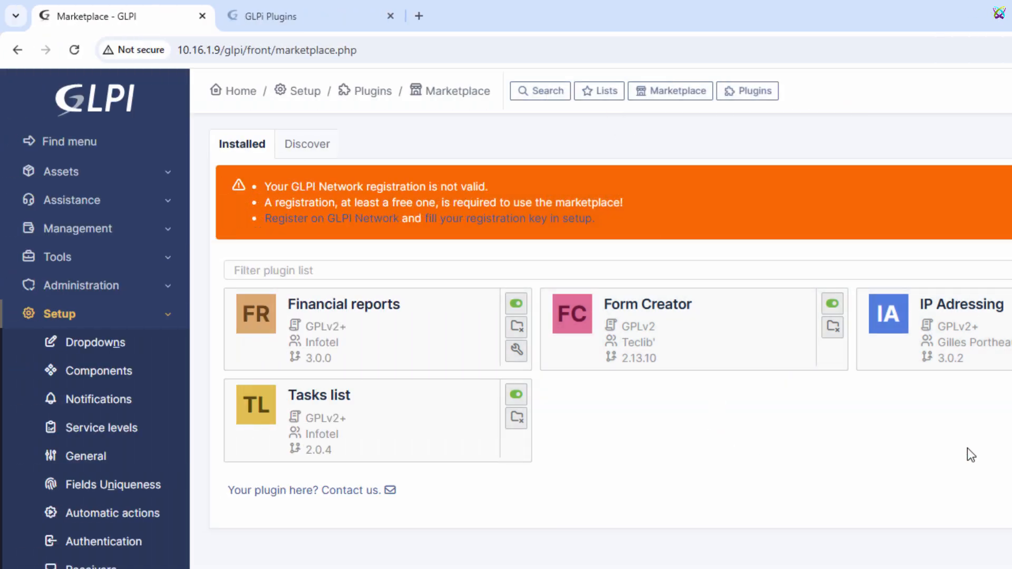
Step: Open the More Reporting plugin page in the GLPI plugin catalog and check its supported GLPI versions
click(363, 23)
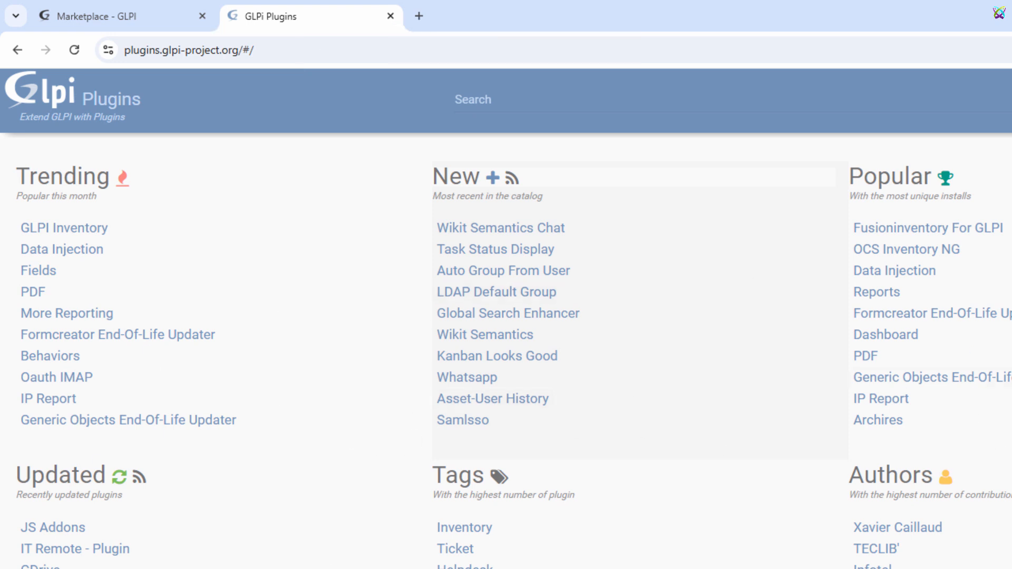
click(508, 107)
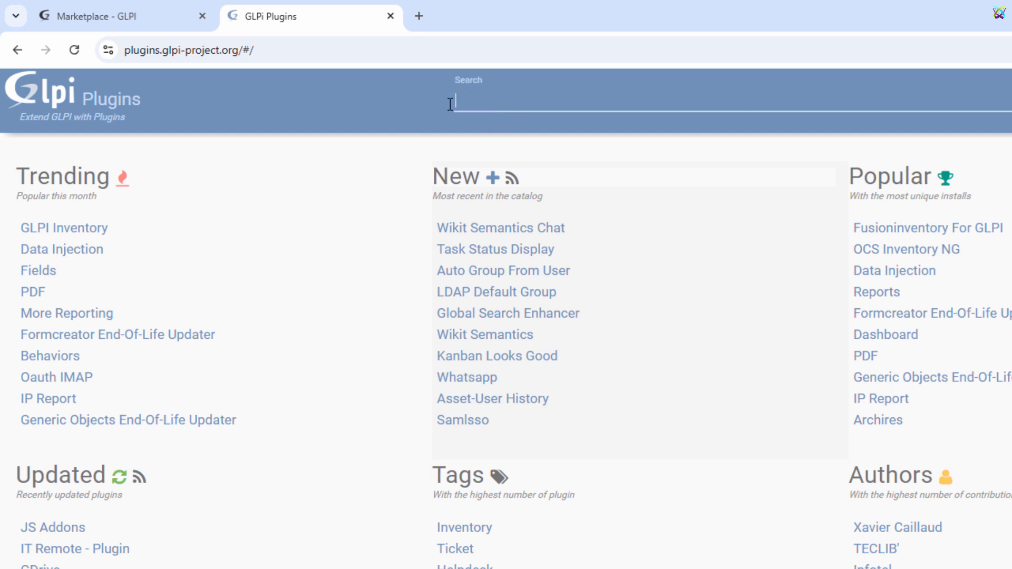
click(418, 105)
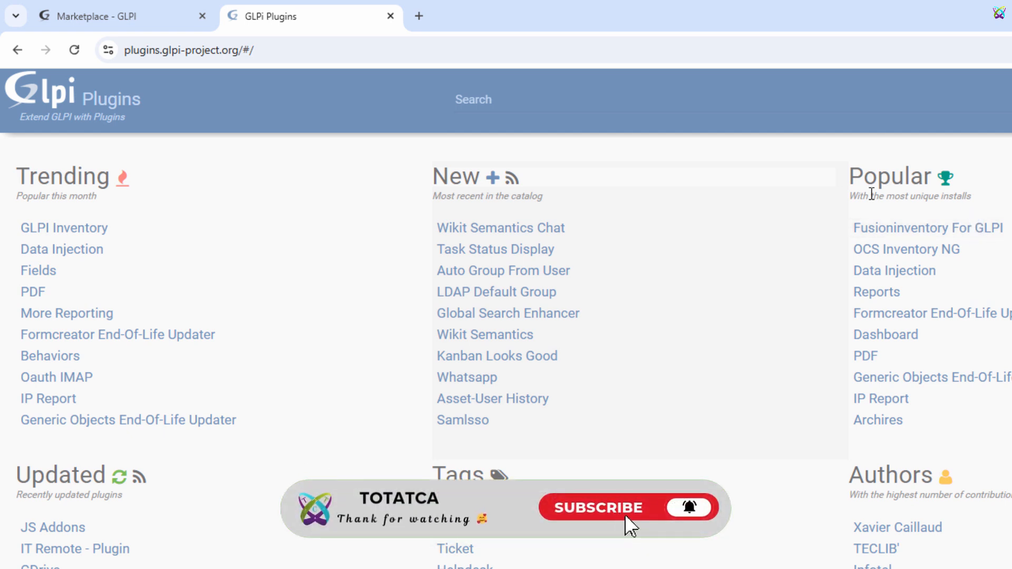
click(70, 318)
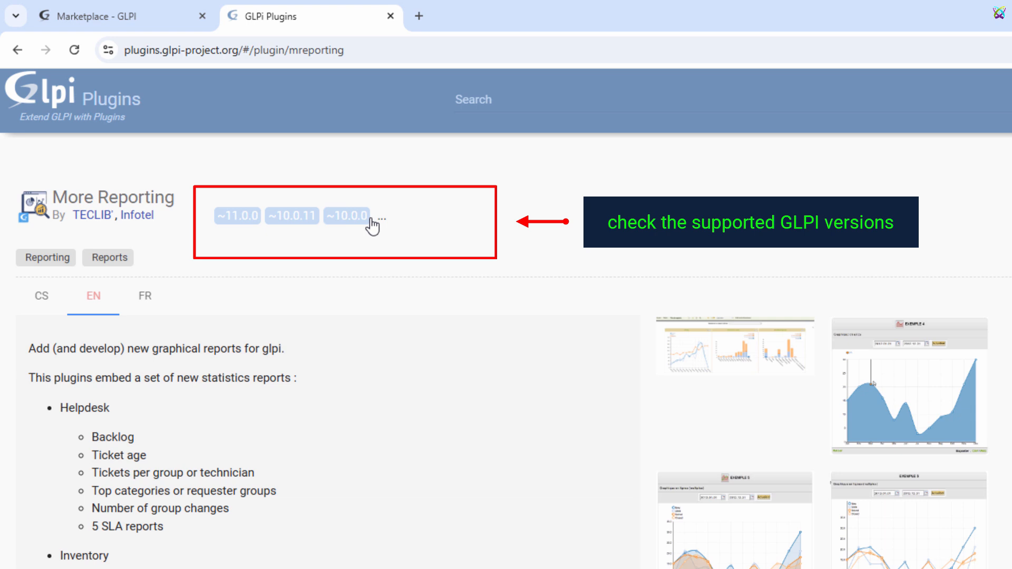
mouse_move(381, 219)
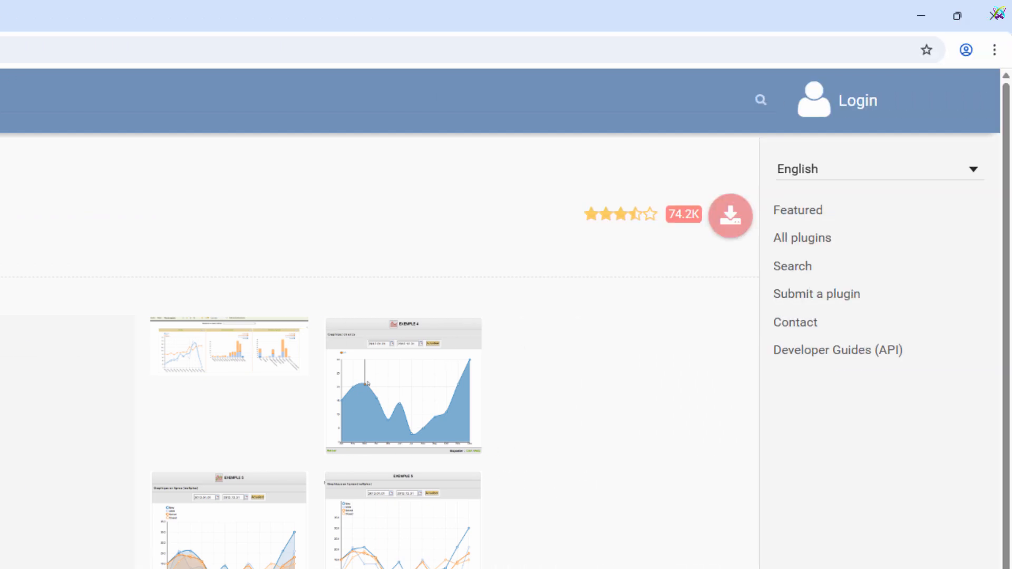
Step: Go to the More Reporting plugin's download releases and copy the link address of glpi-mreporting-1.8.11.tar.bz2
click(733, 232)
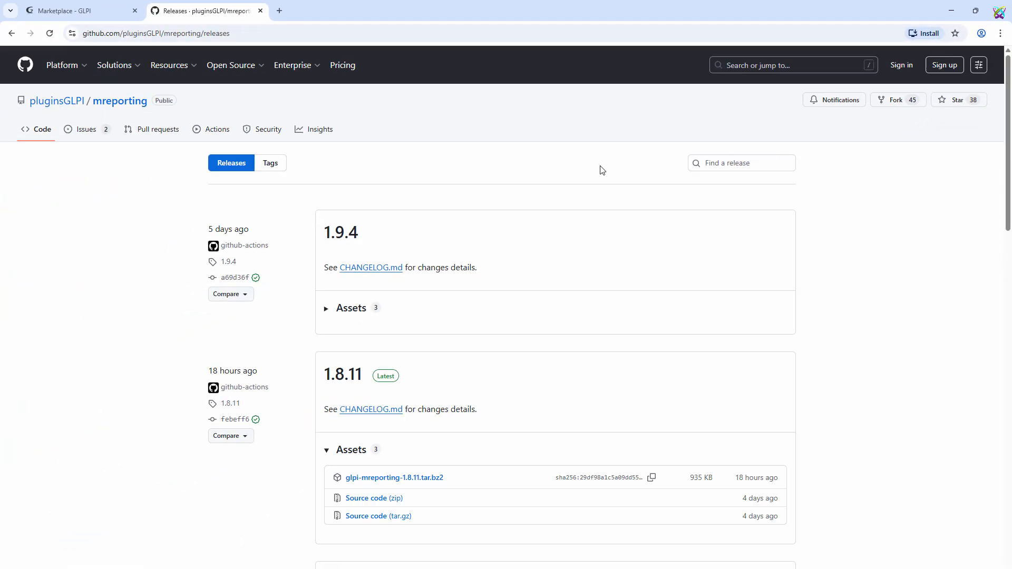
drag(318, 234, 377, 242)
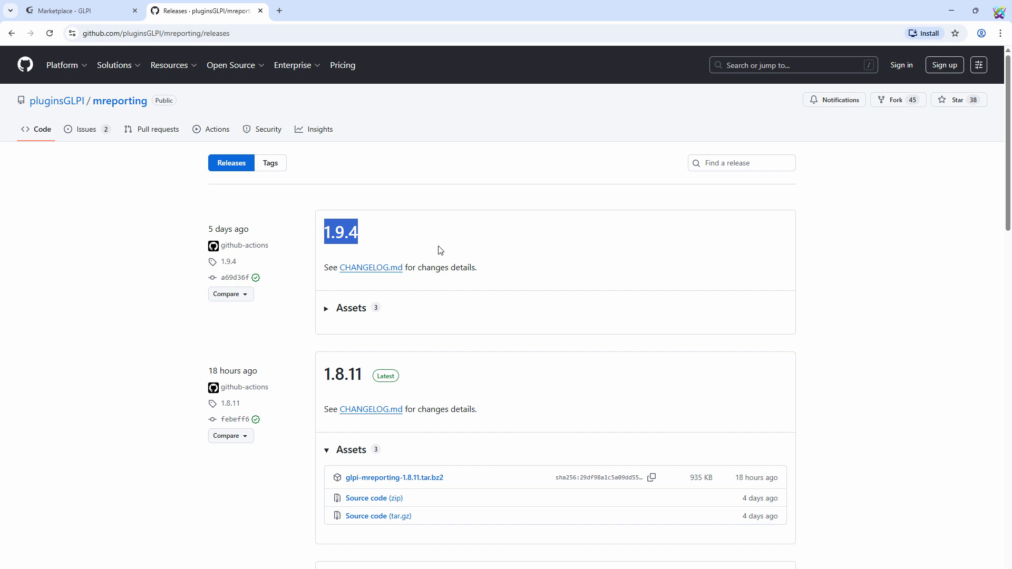
drag(322, 369, 363, 375)
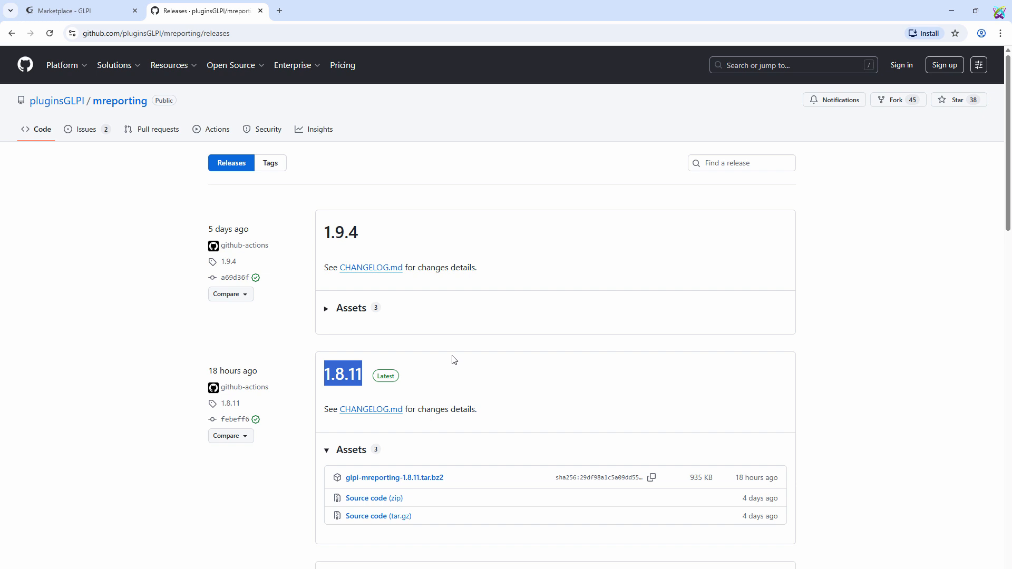
right_click(444, 483)
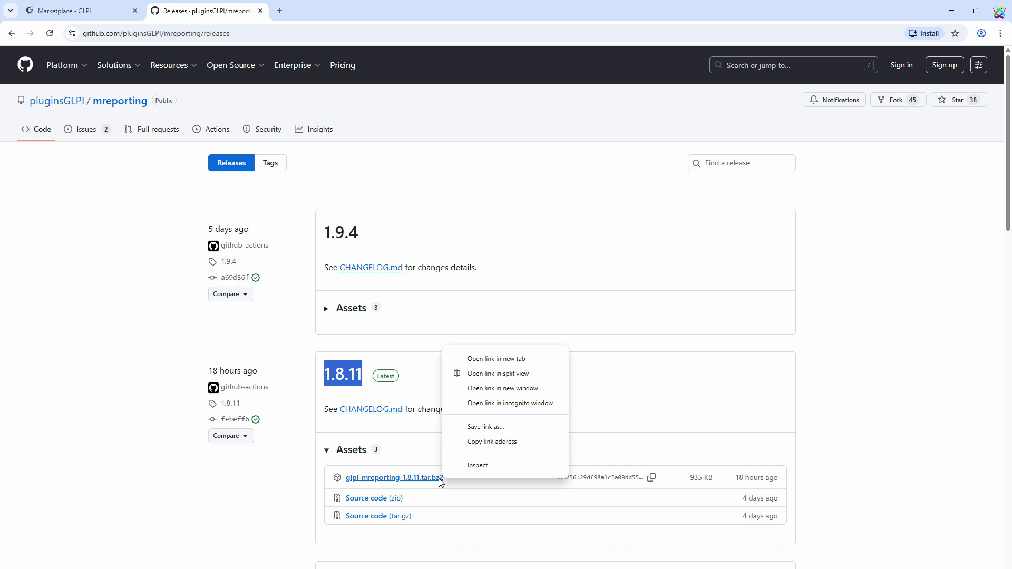
click(533, 443)
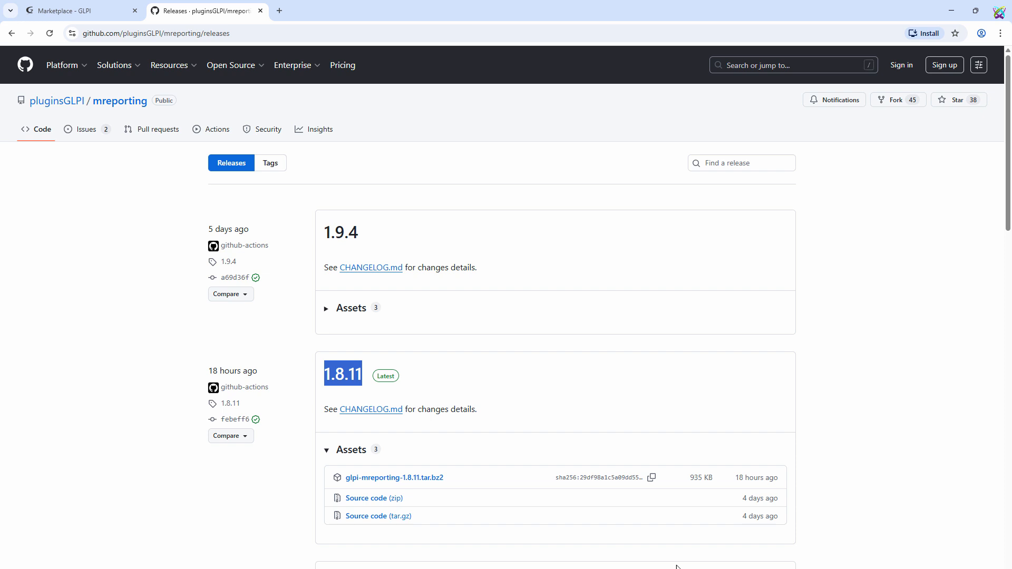
Step: Switch to the SuperPuTTY terminal and change the working directory to /var/www/html/glpi/
click(622, 568)
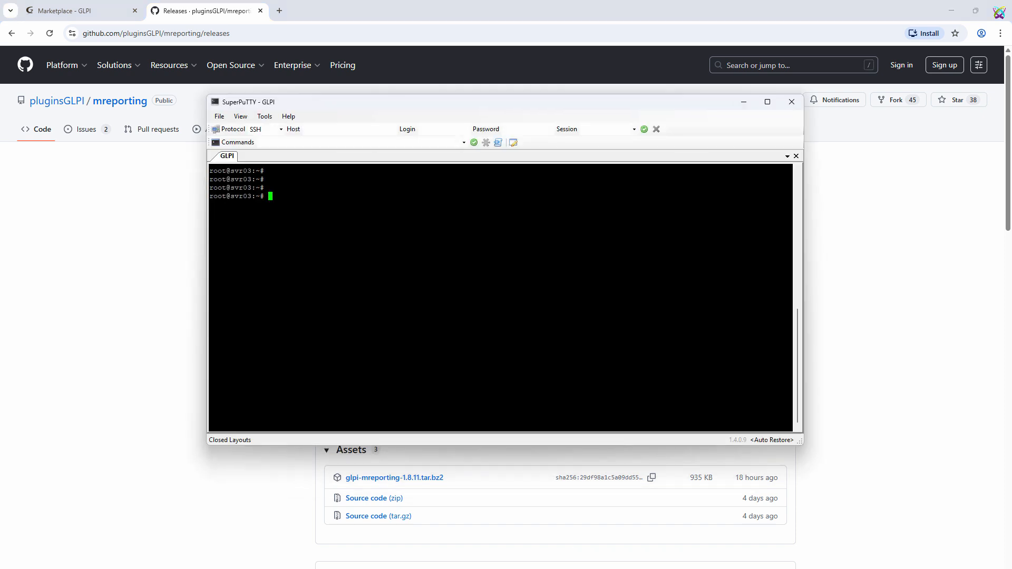
click(612, 269)
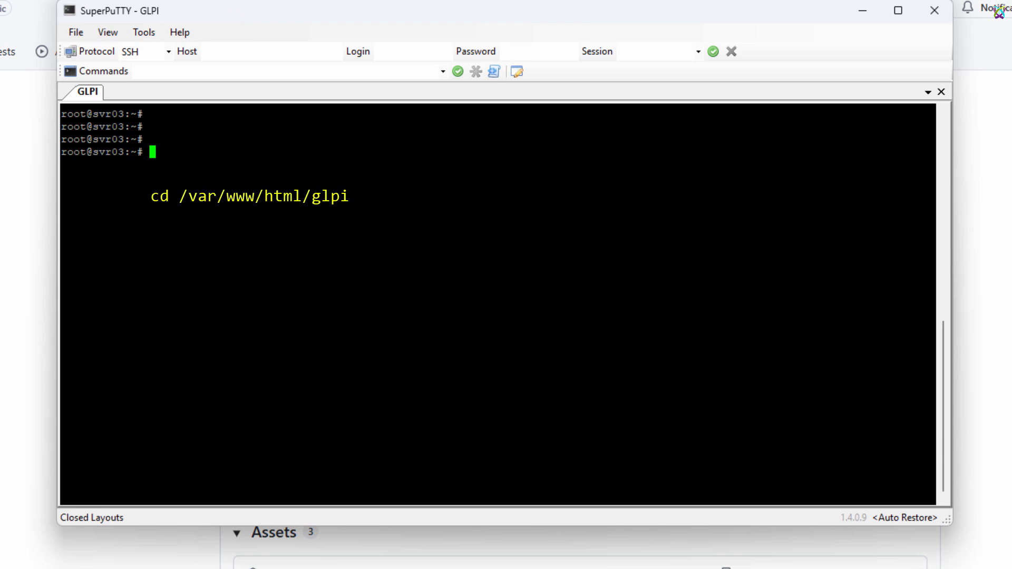
text(cd /var/www/html/glpi/)
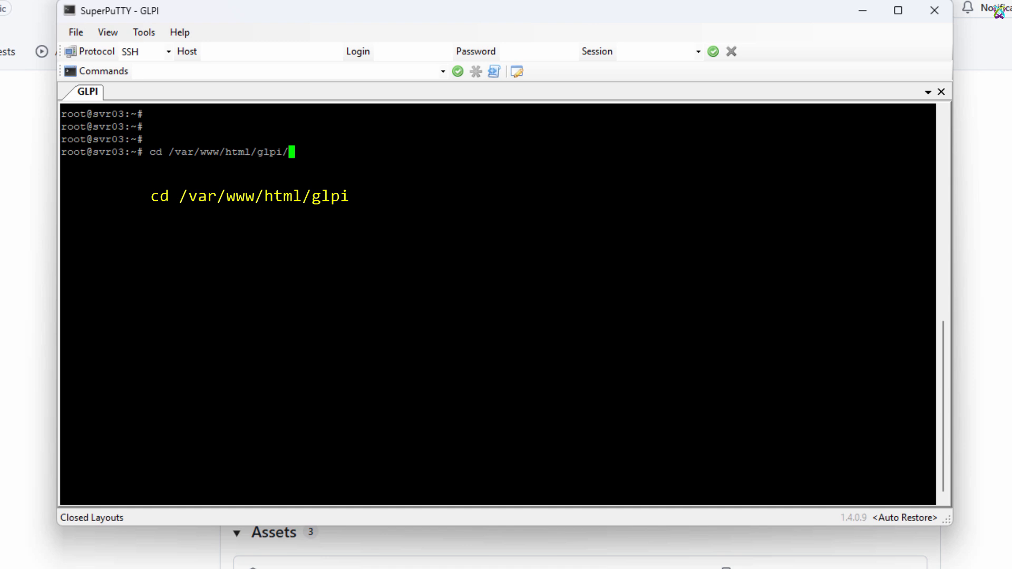
key(Return)
key(Return)
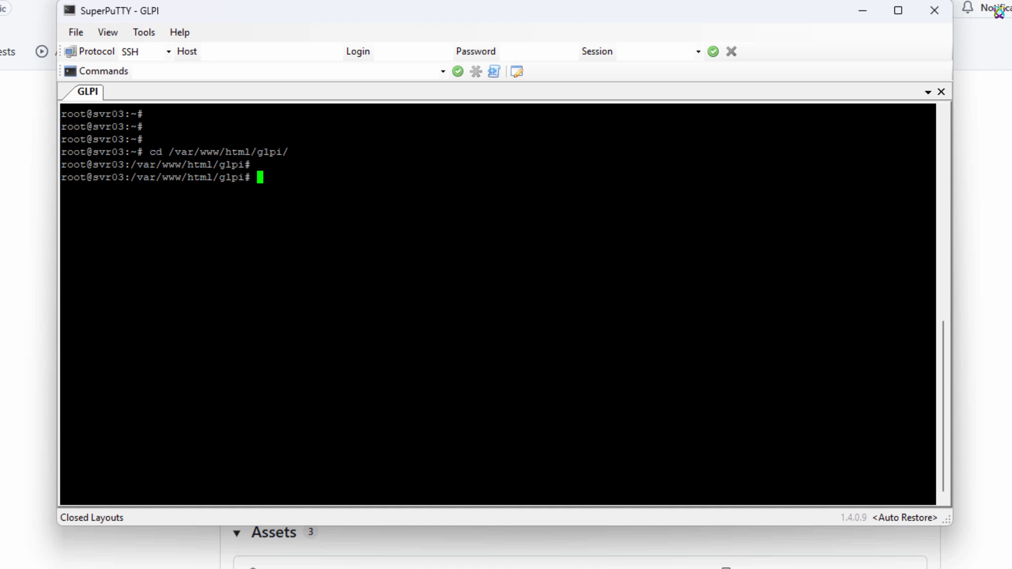
Step: List the GLPI directory's contents and change into its plugins/ subdirectory
text(ls)
key(Return)
key(Return)
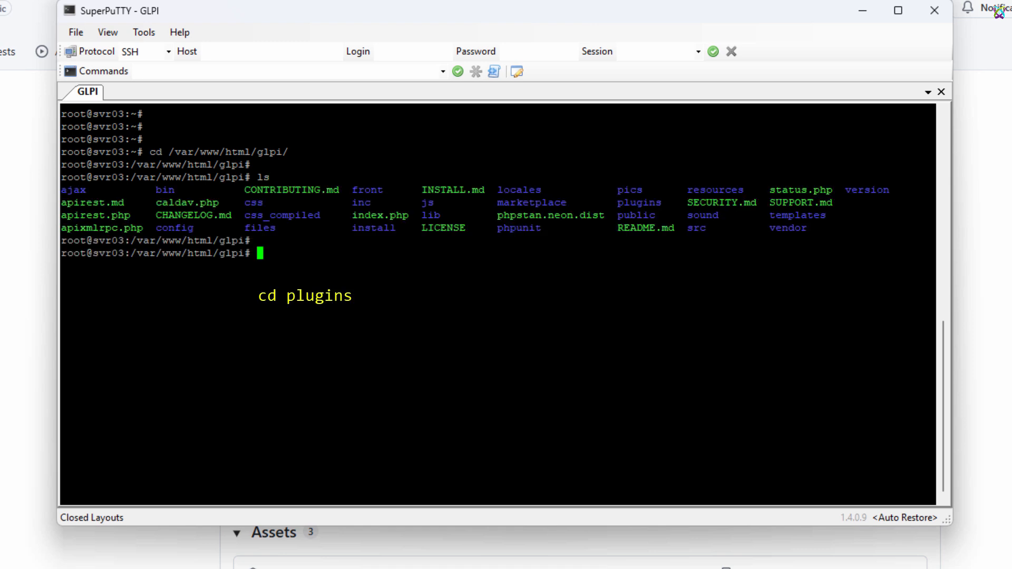
text(cd pl)
key(Tab)
Step: Clear the terminal and list the existing contents of the plugins directory
key(Return)
key(Return)
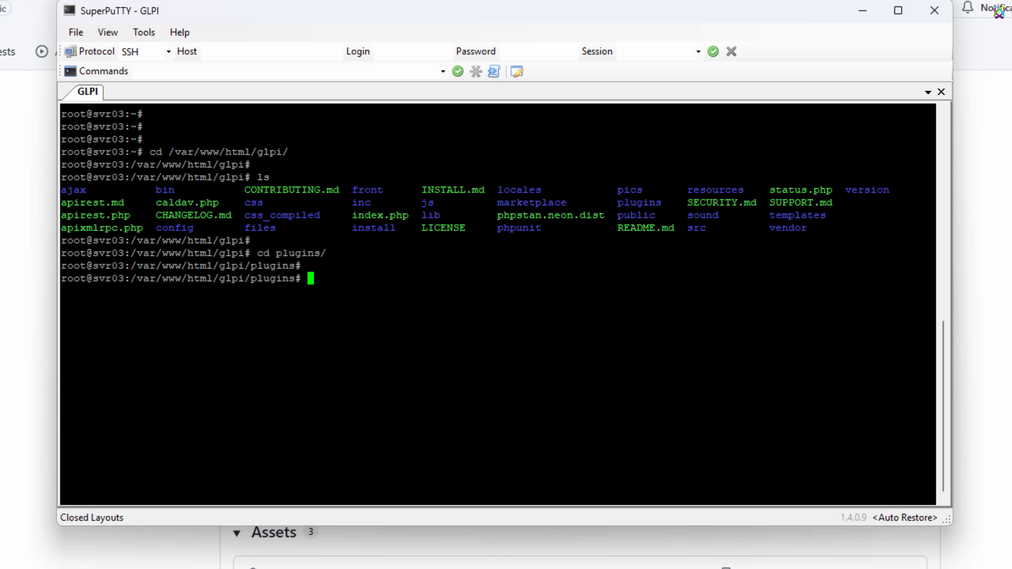
key(ctrl+l)
key(Return)
key(Return)
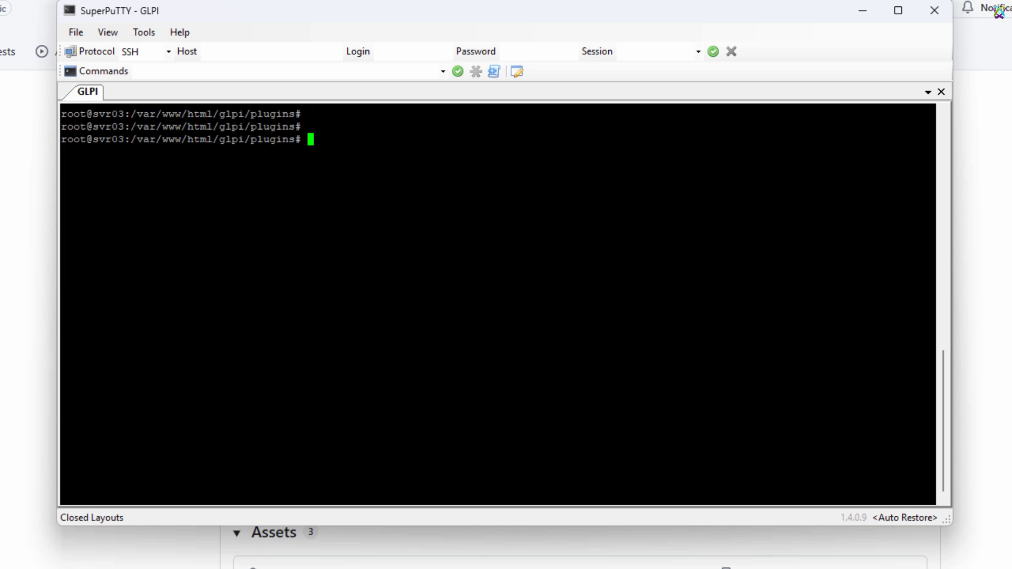
text(ls)
key(Return)
key(Return)
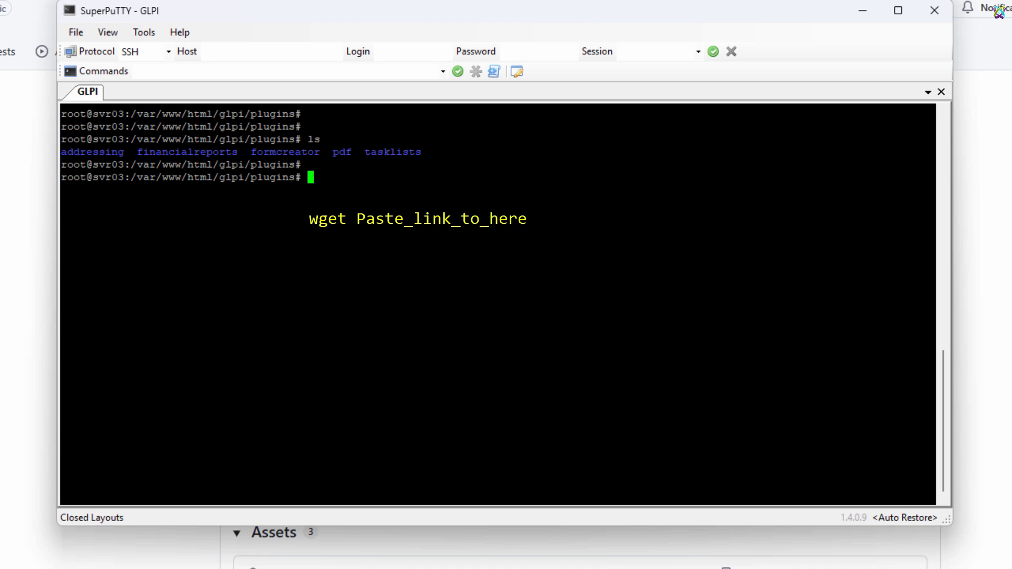
Step: Download glpi-mreporting-1.8.11.tar.bz2 into the plugins directory with wget and the copied GitHub link
text(wget)
right_click(646, 251)
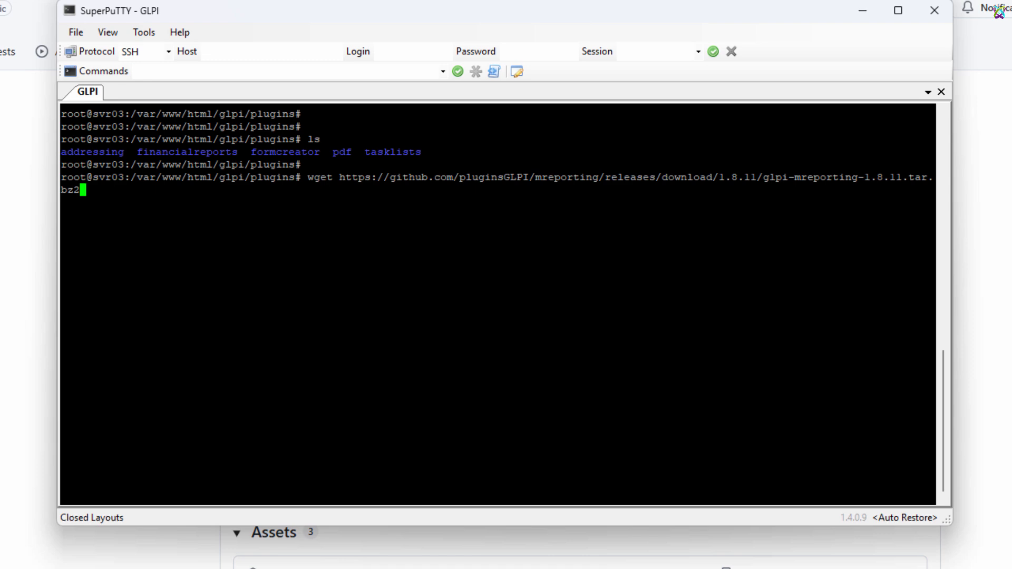
key(Return)
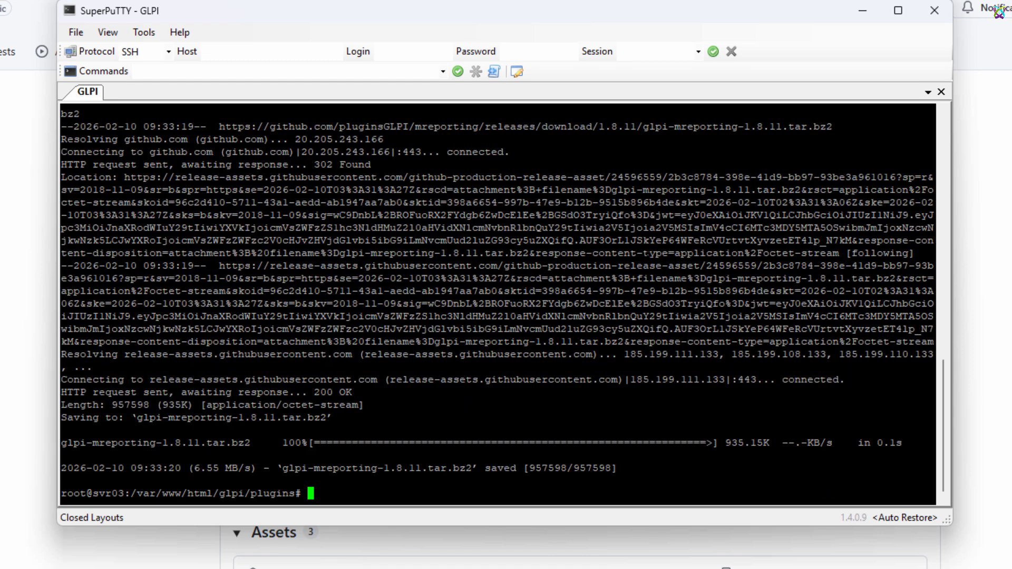
Step: Clear the terminal and list the plugins directory to check for the downloaded archive
key(ctrl+l)
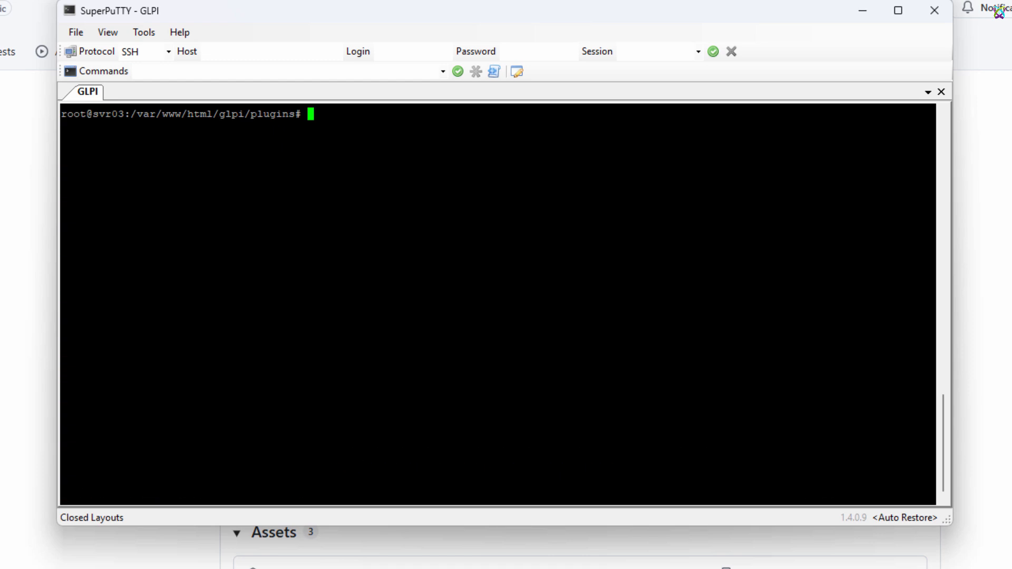
key(Return)
key(Return)
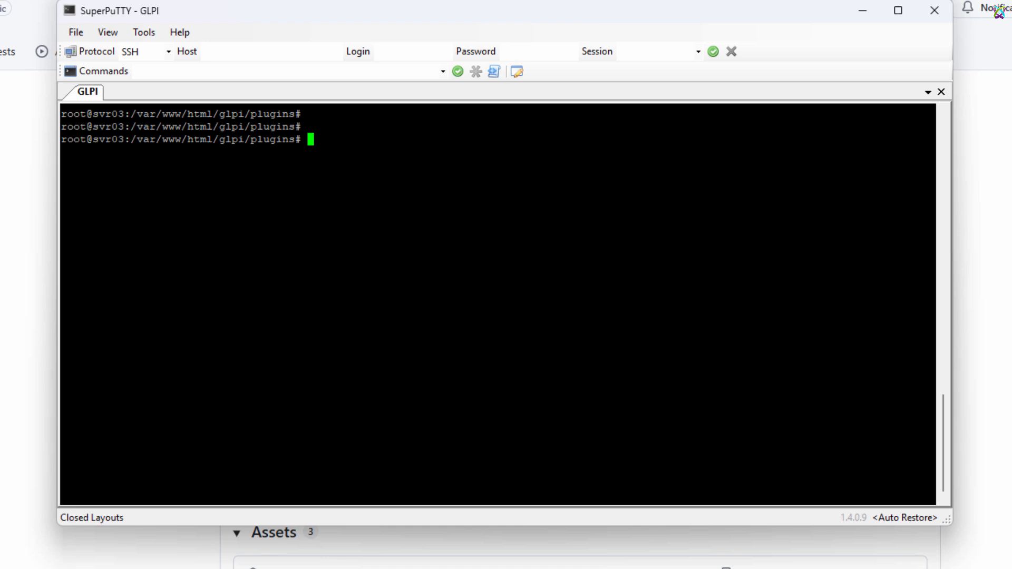
text(ls)
key(Return)
key(Return)
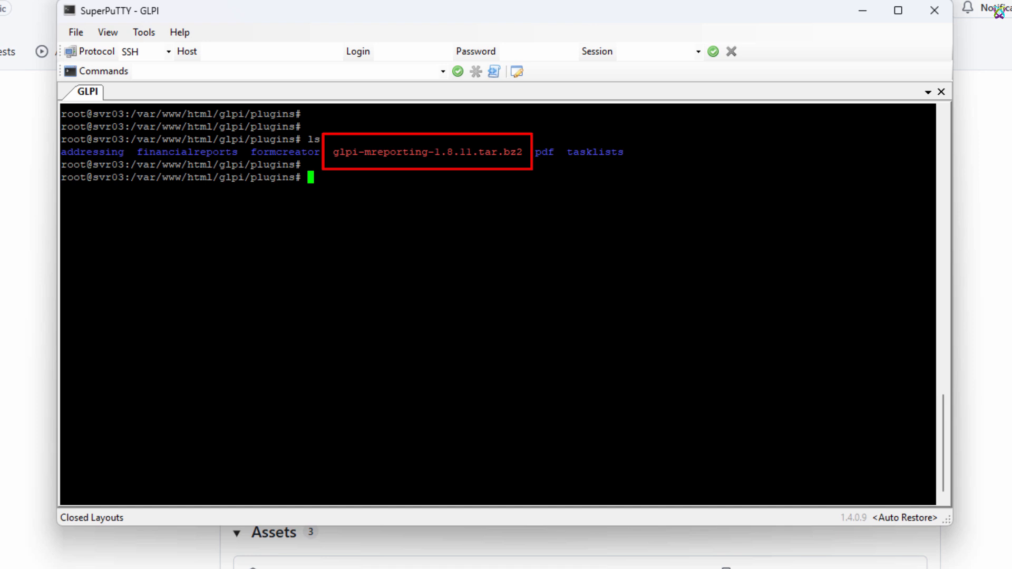
Step: Extract glpi-mreporting-1.8.11.tar.bz2 in the plugins directory with tar -xvf
text(ta)
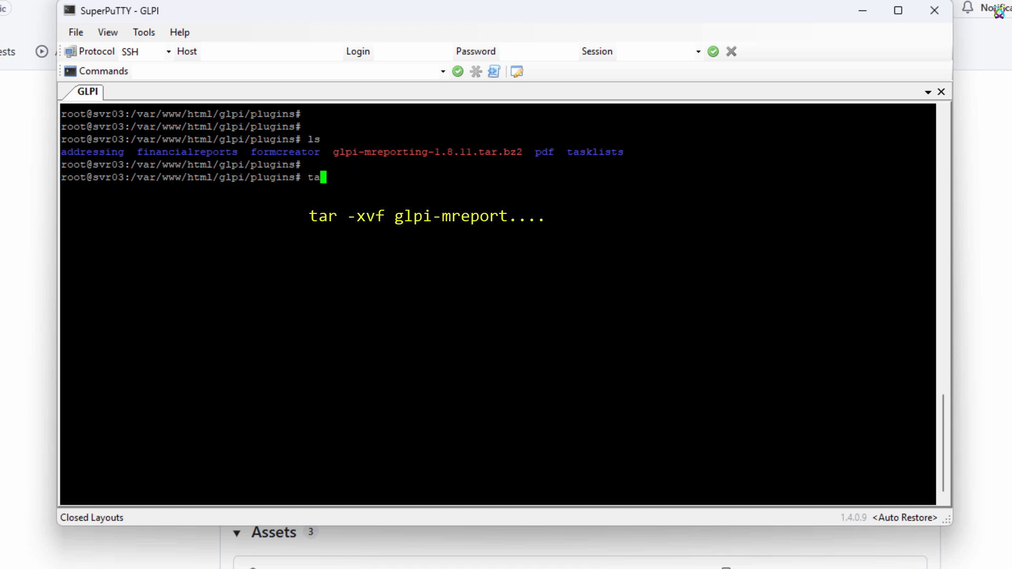
text(r -xvf gl)
key(Tab)
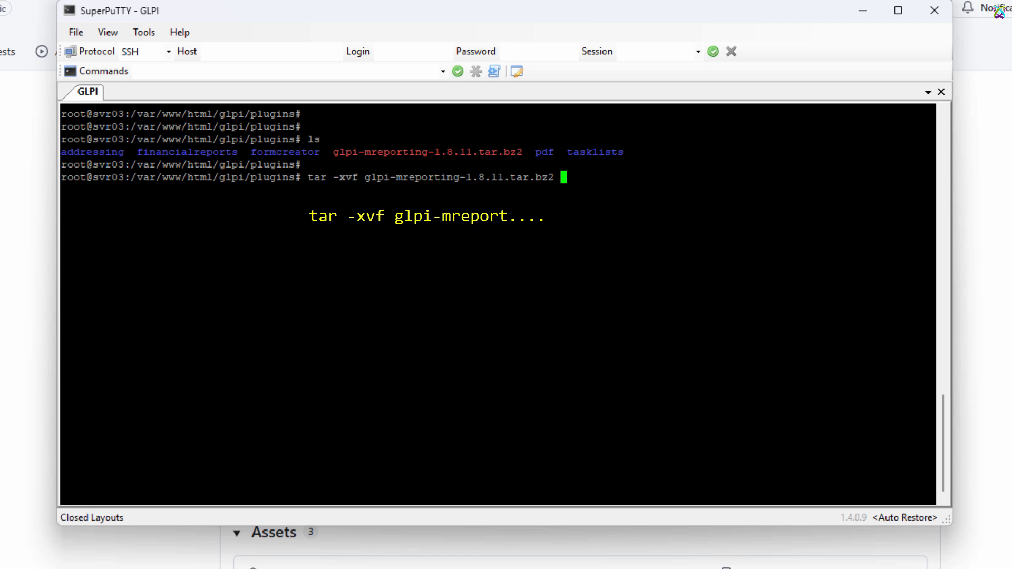
key(Return)
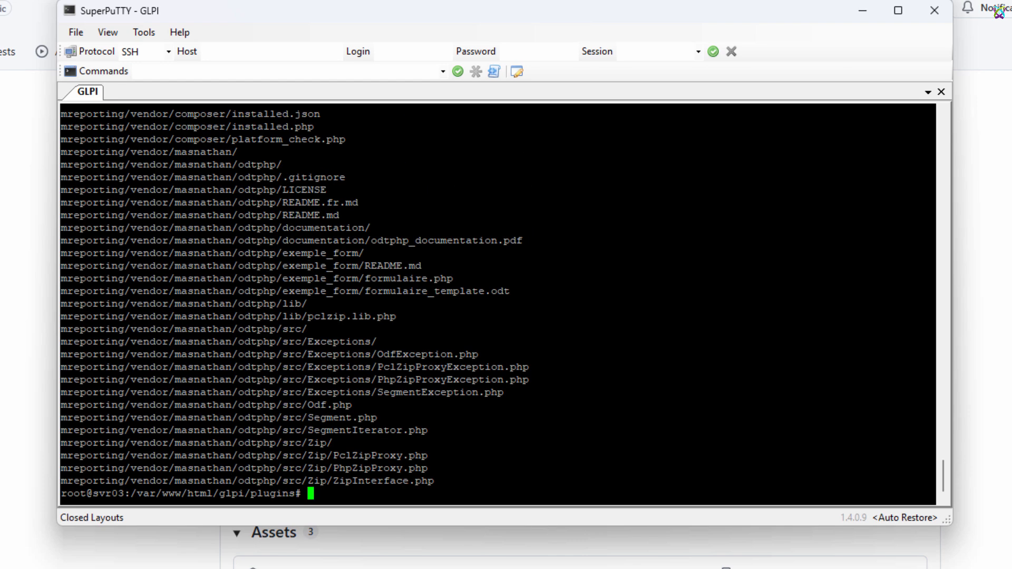
Step: Clear the terminal and list the plugins directory to check for the extracted plugin folder
key(ctrl+l)
key(Return)
key(Return)
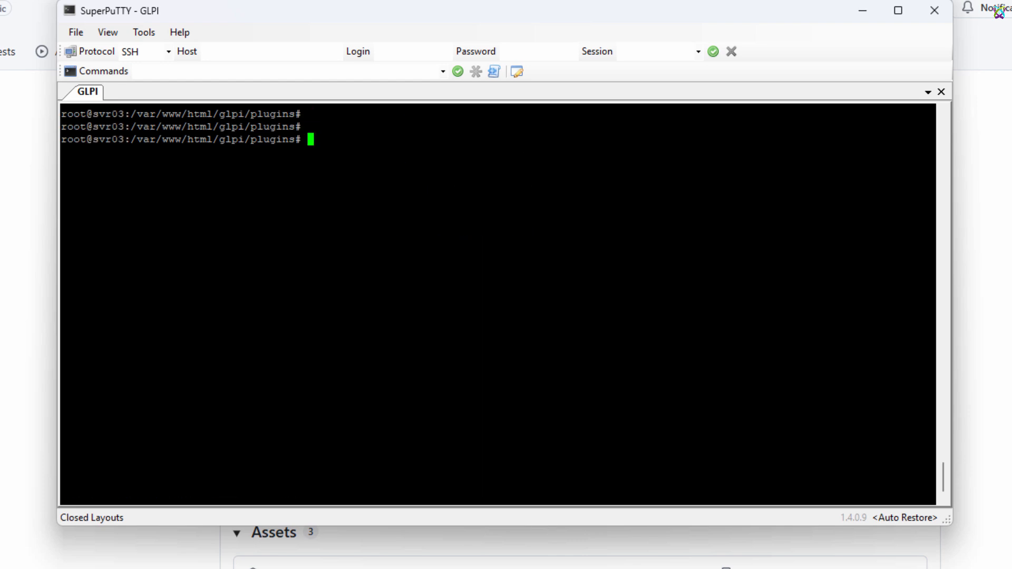
text(ls)
key(Return)
key(Return)
key(Return)
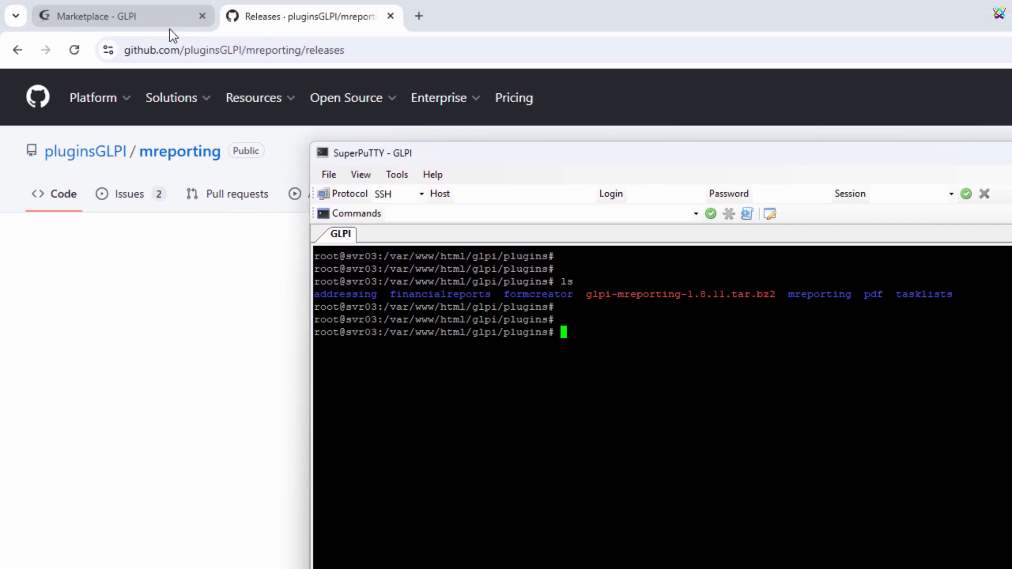
Step: Return to the GLPI Marketplace in the browser, then install and enable the More Reporting plugin
click(170, 29)
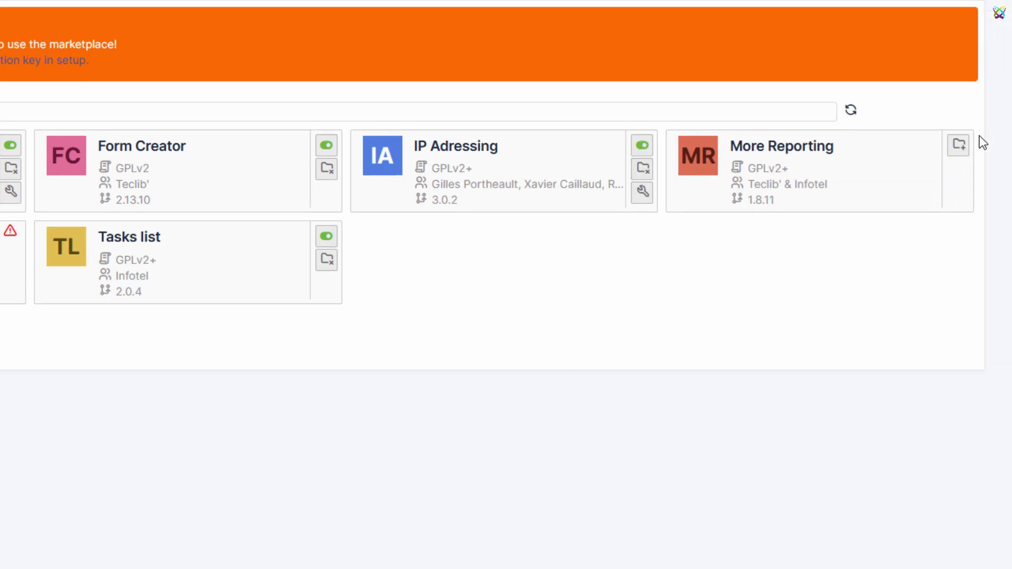
click(960, 148)
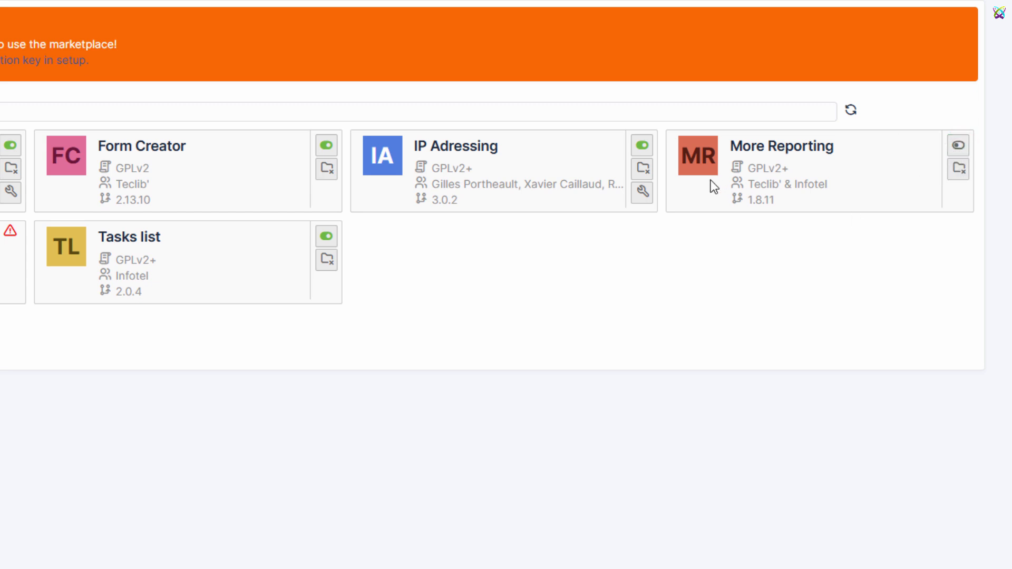
click(961, 151)
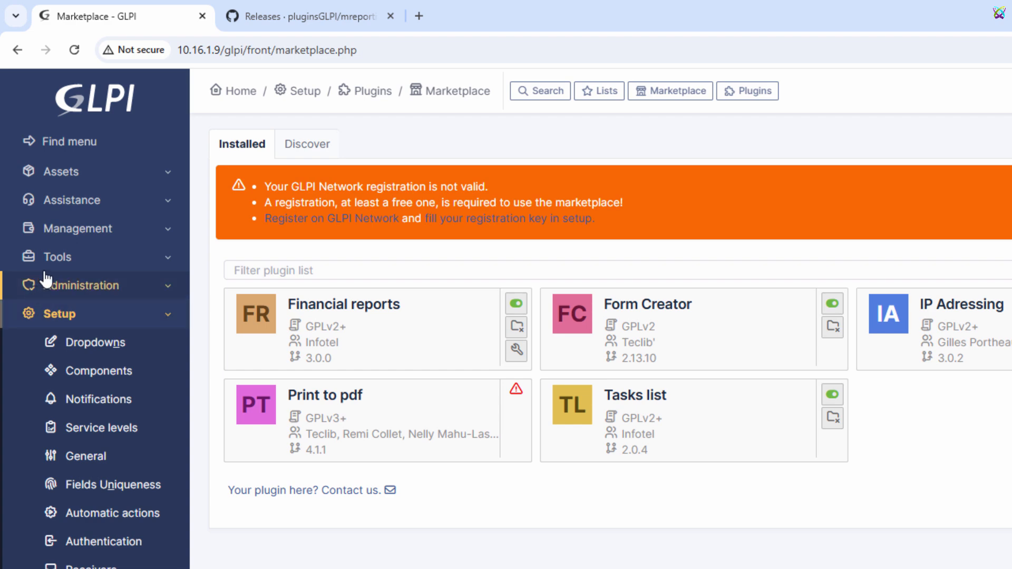
Step: Reload GLPI and open the Computers per type pie report from More Reporting's Inventory reports
click(81, 42)
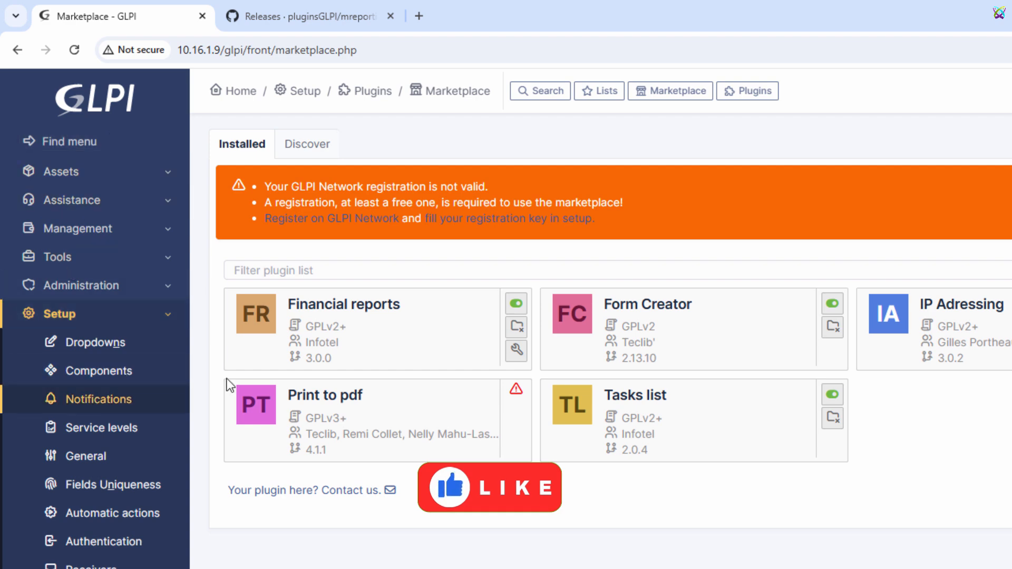
click(178, 261)
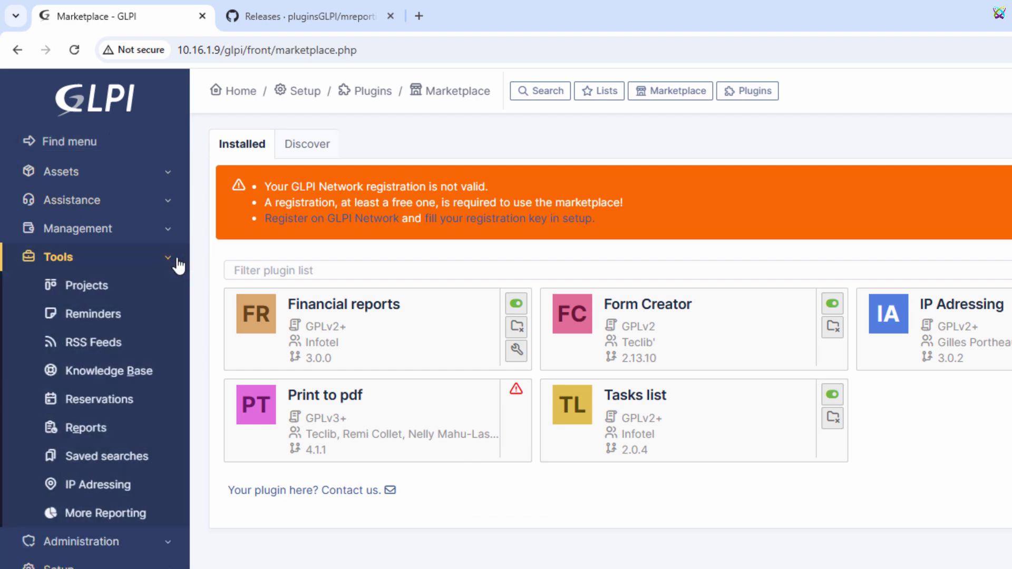
click(120, 515)
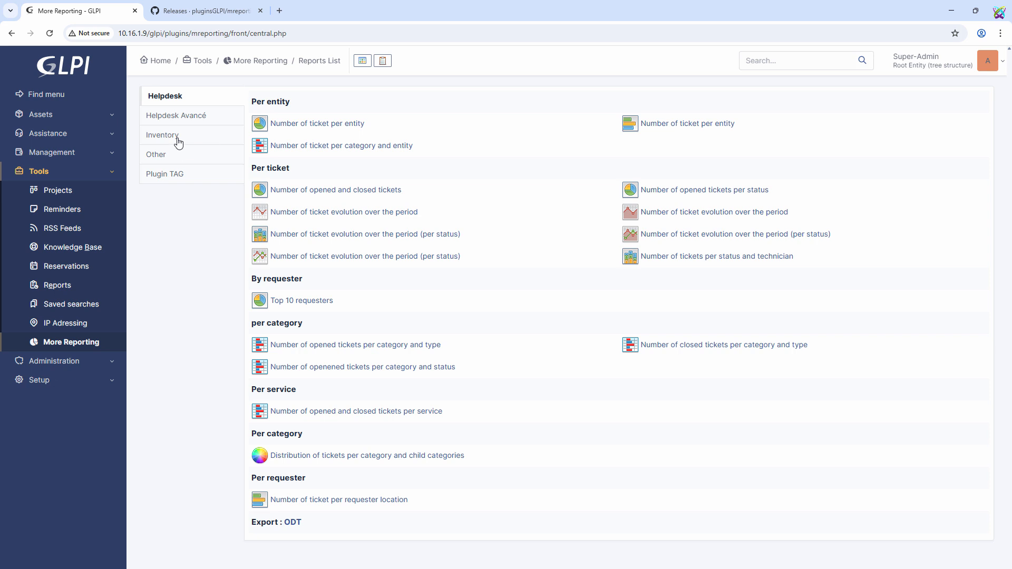
click(178, 137)
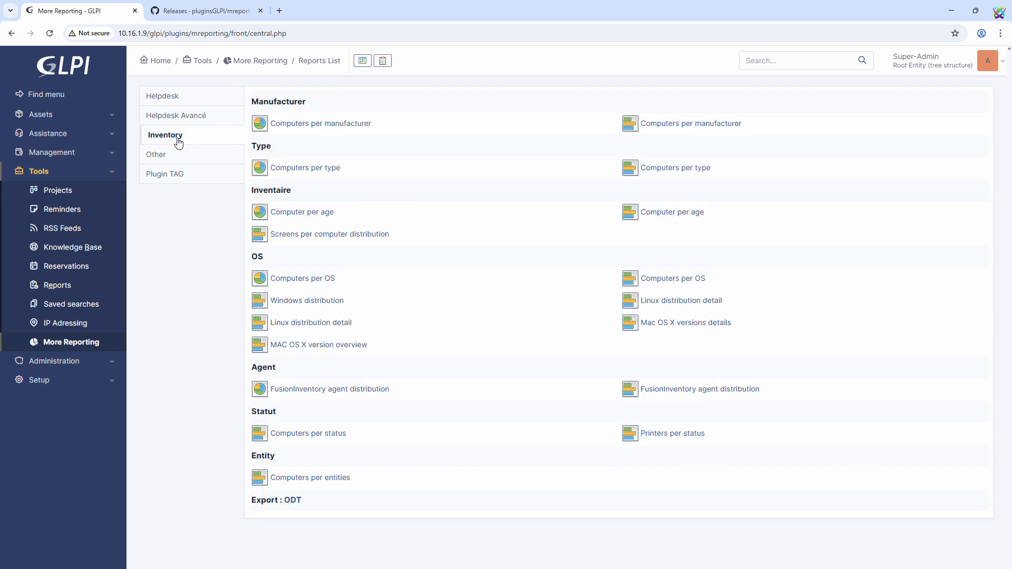
click(307, 168)
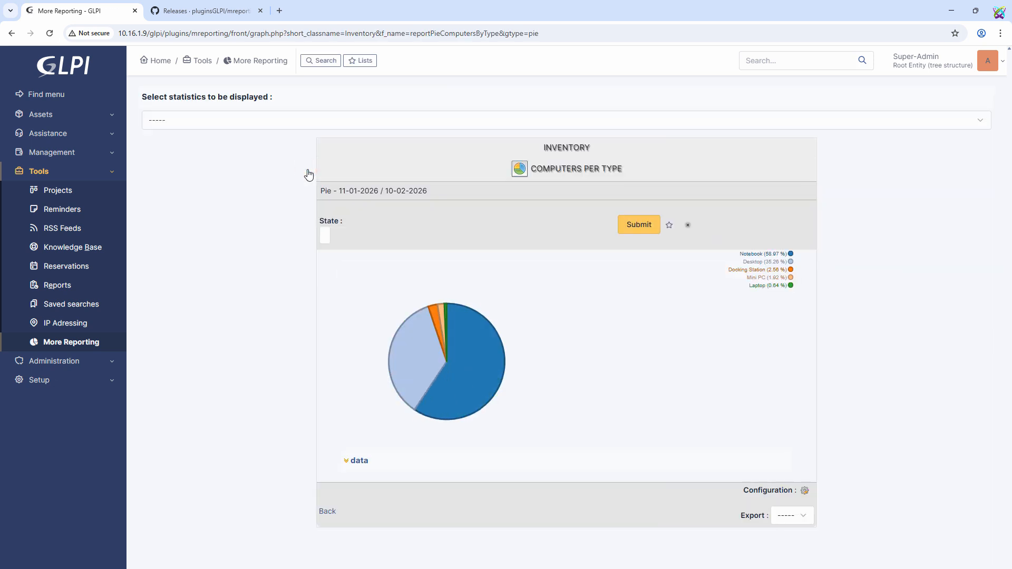